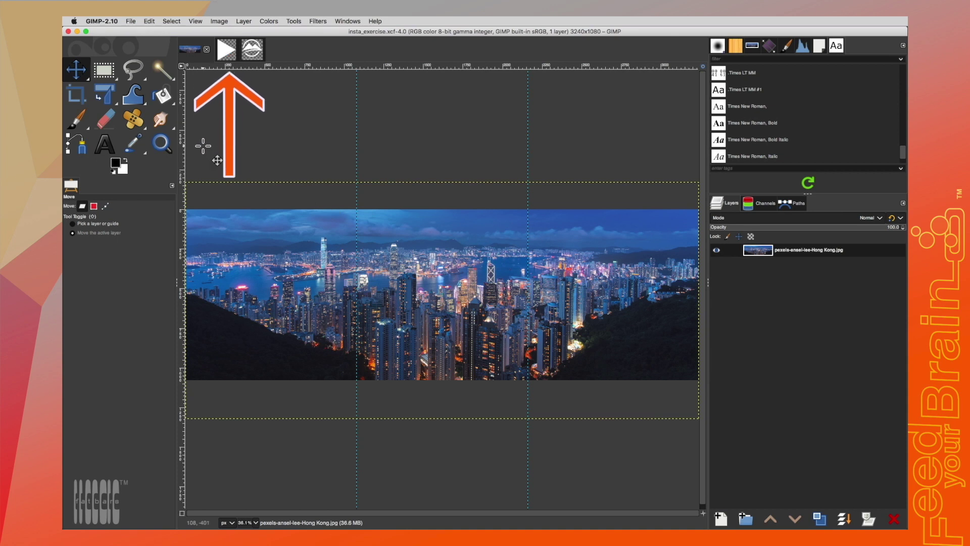
# Copy the arrow.png layer from the arrow image into the Hong Kong panorama and toggle the copied layer's visibility to check it.
pyautogui.click(226, 52)
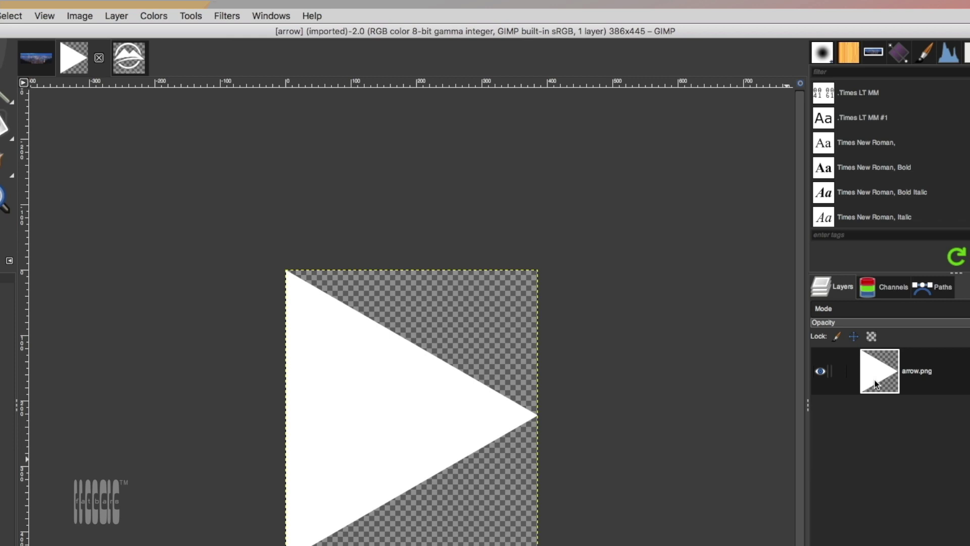
pyautogui.click(877, 378)
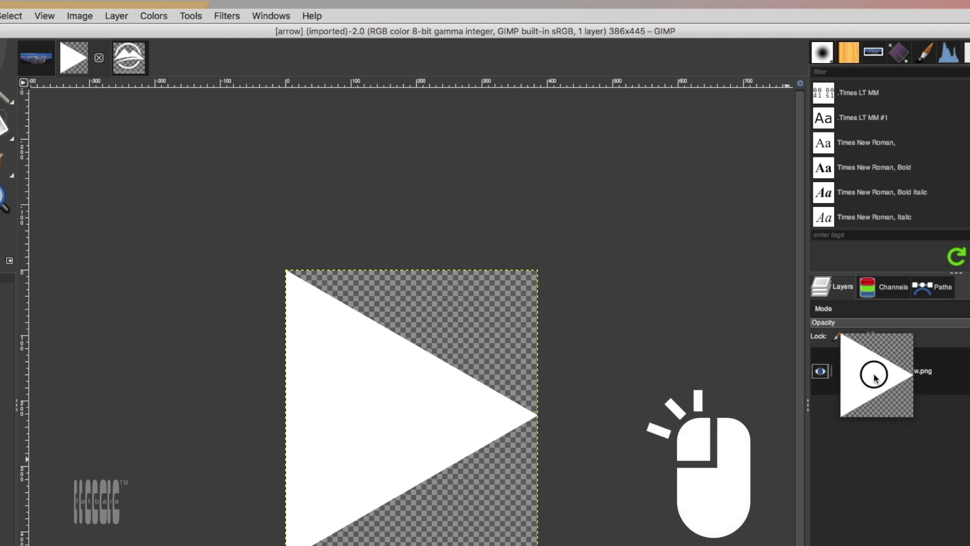
pyautogui.moveTo(876, 376); pyautogui.dragTo(458, 224)
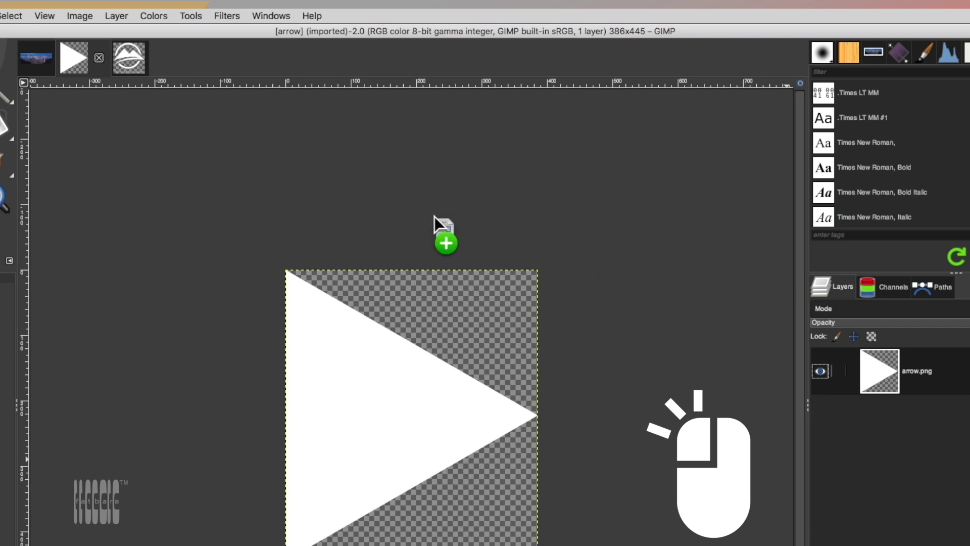
pyautogui.moveTo(113, 147); pyautogui.dragTo(302, 299)
pyautogui.moveTo(388, 409); pyautogui.dragTo(390, 408)
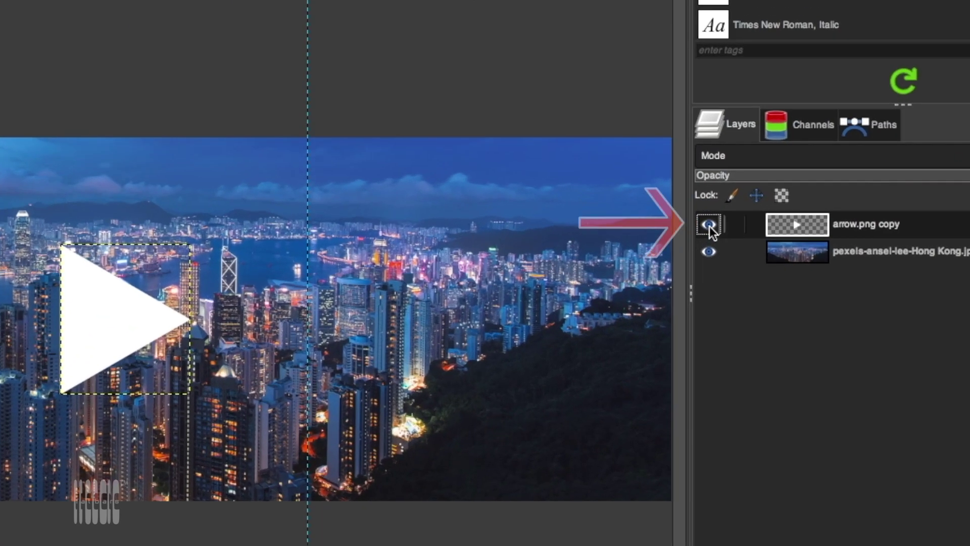
pyautogui.click(726, 249)
pyautogui.click(709, 226)
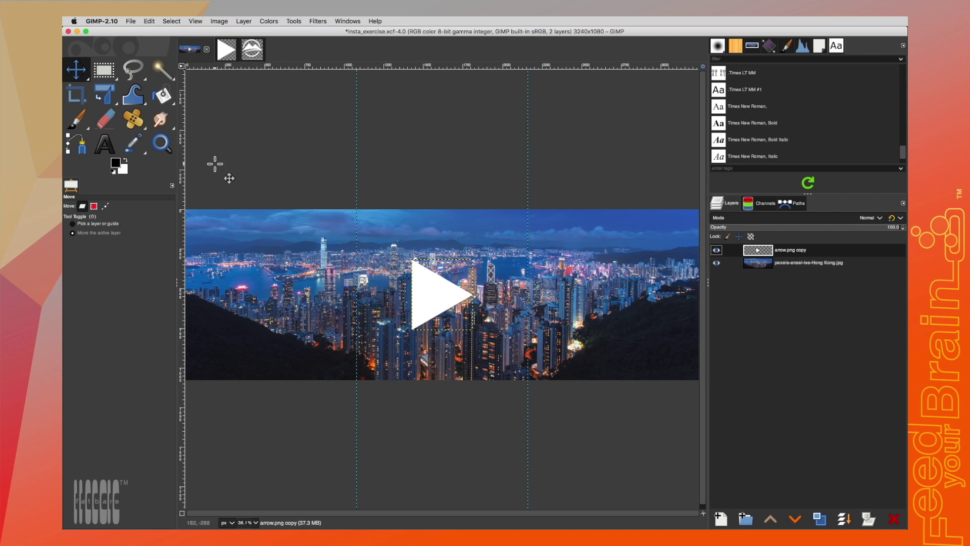
# Scale the copied arrow layer proportionally to a height of 100 px.
pyautogui.click(107, 99)
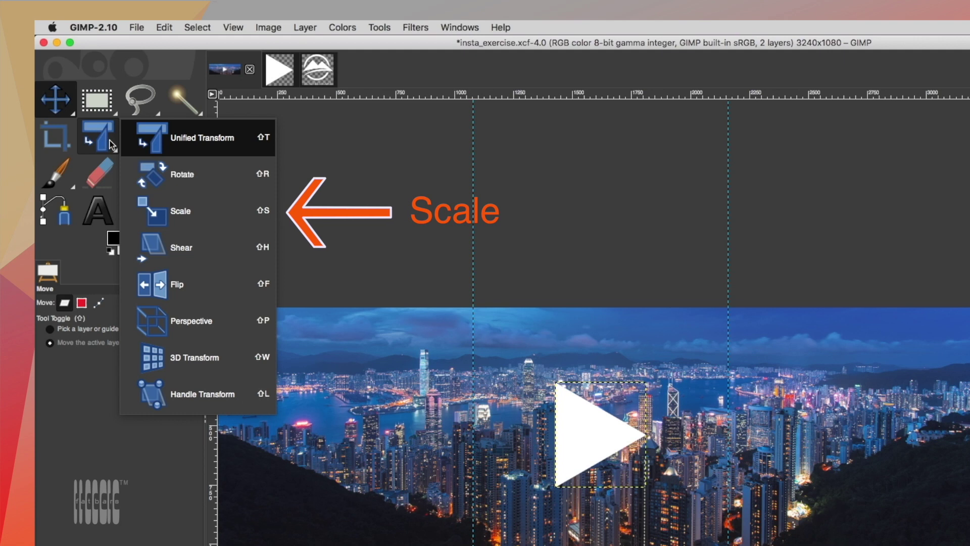
pyautogui.click(206, 219)
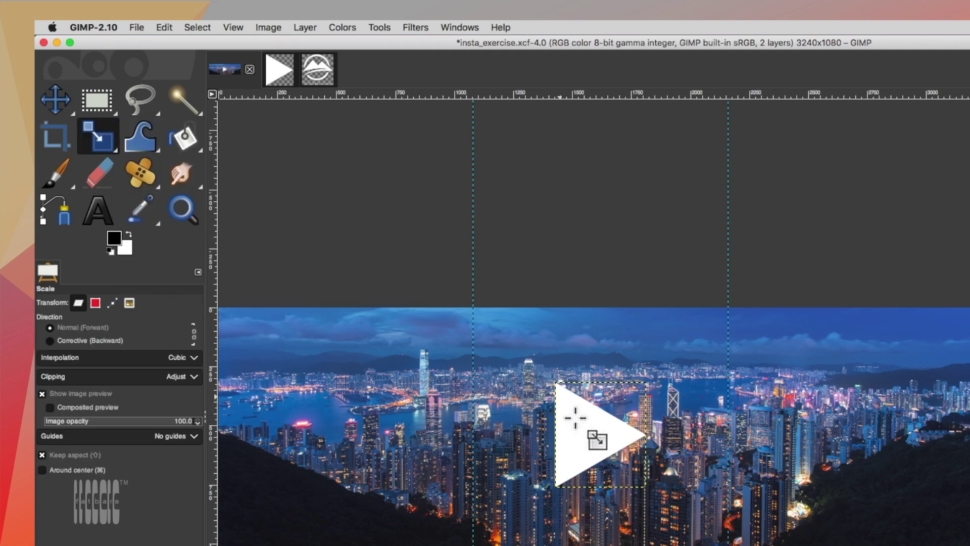
pyautogui.click(577, 438)
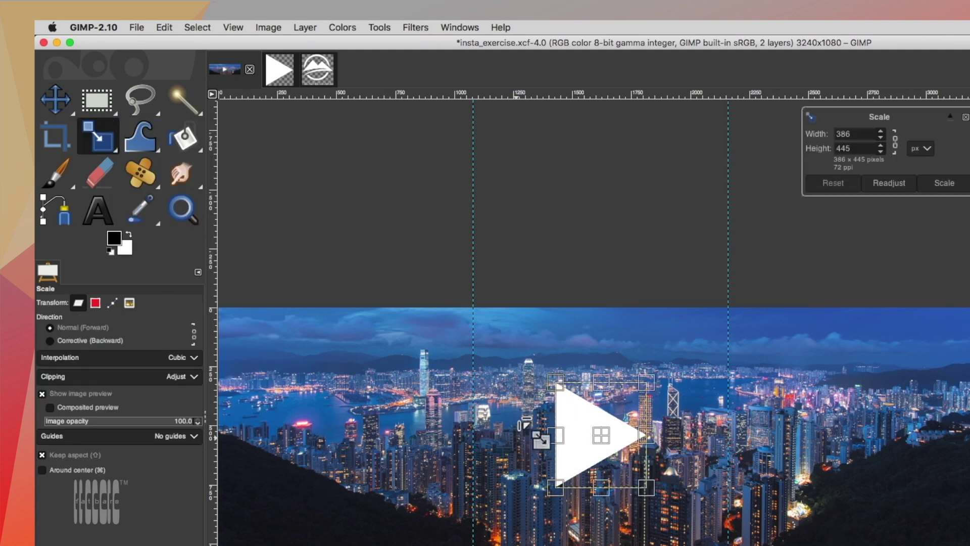
pyautogui.moveTo(666, 509); pyautogui.dragTo(660, 513)
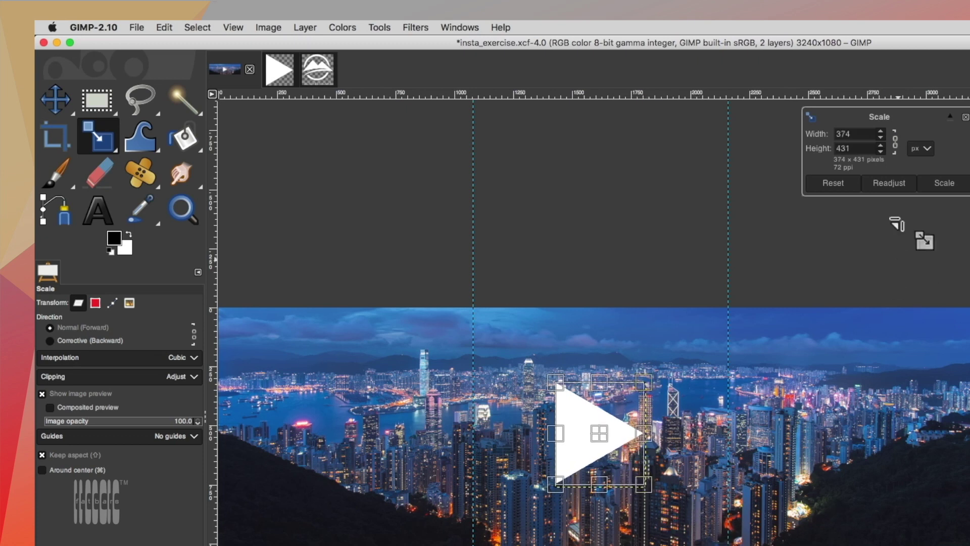
pyautogui.click(856, 149)
pyautogui.moveTo(855, 149); pyautogui.dragTo(817, 151)
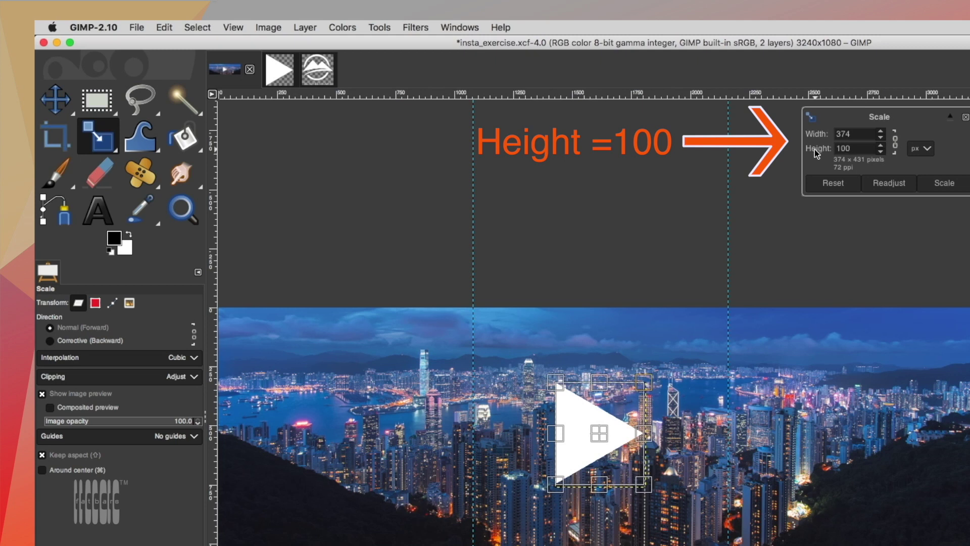
pyautogui.press('Tab')
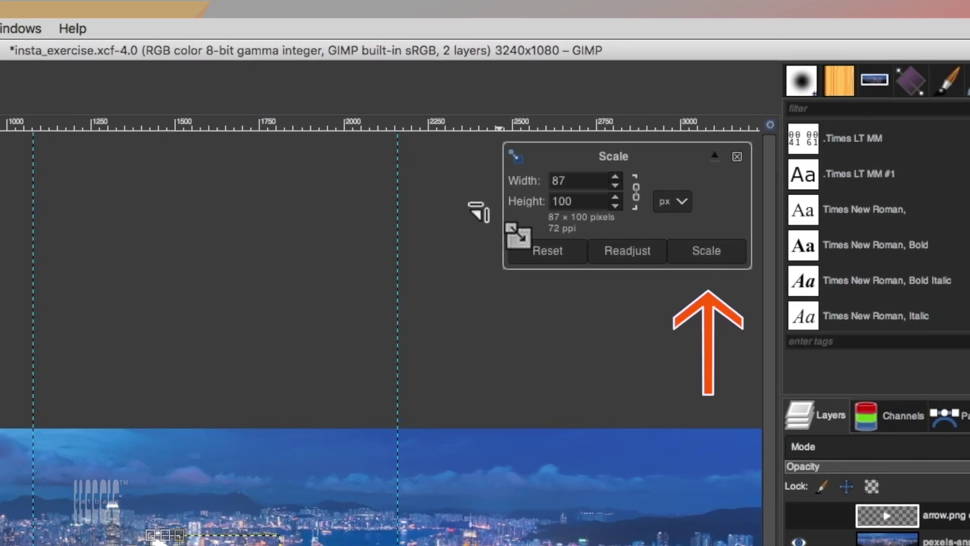
pyautogui.click(721, 254)
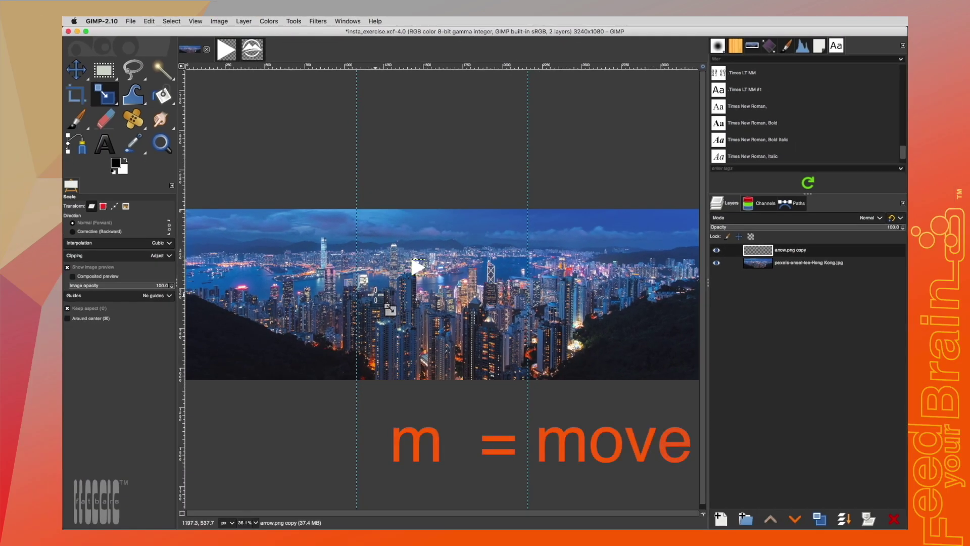
# Move the small arrow so it straddles the first vertical guide, keeping it near the skyline.
pyautogui.rightClick(72, 74)
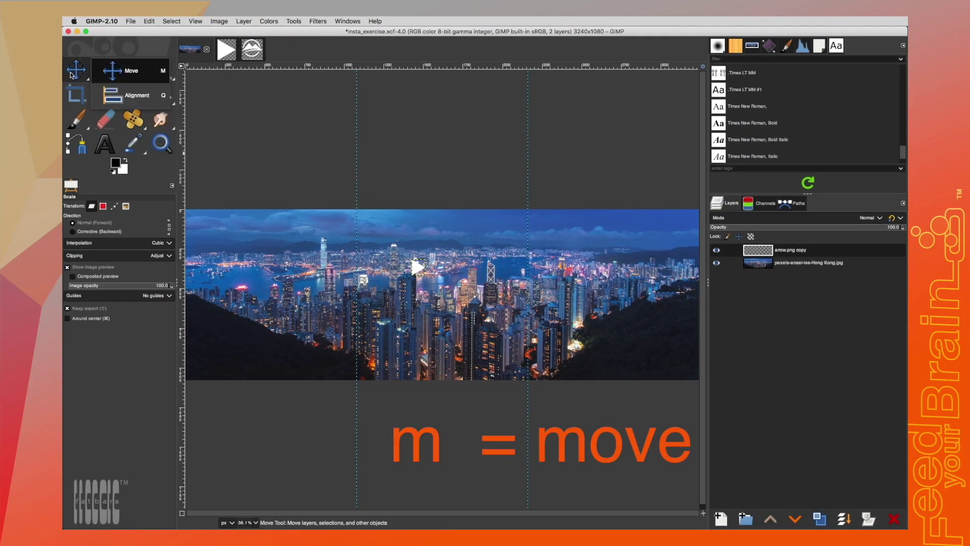
pyautogui.press('m')
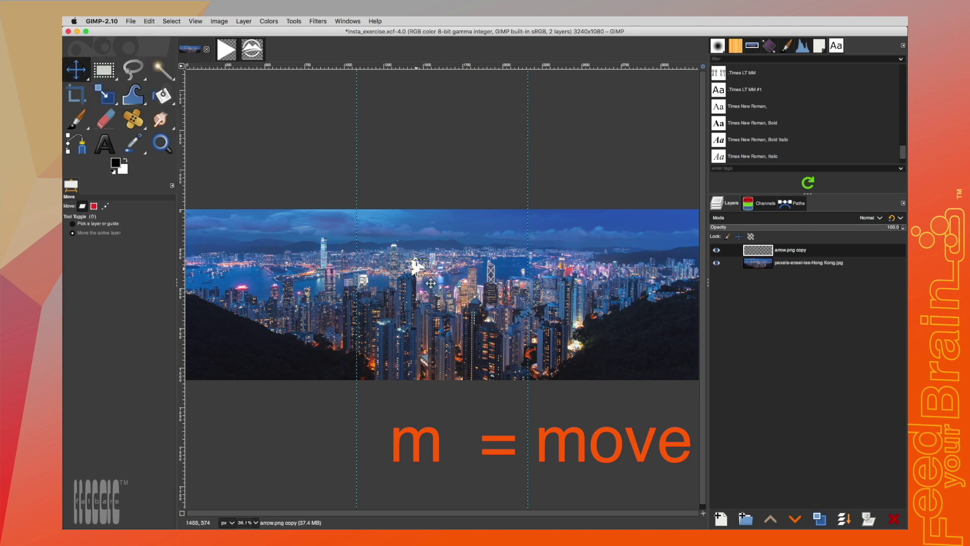
pyautogui.moveTo(418, 267); pyautogui.dragTo(370, 272)
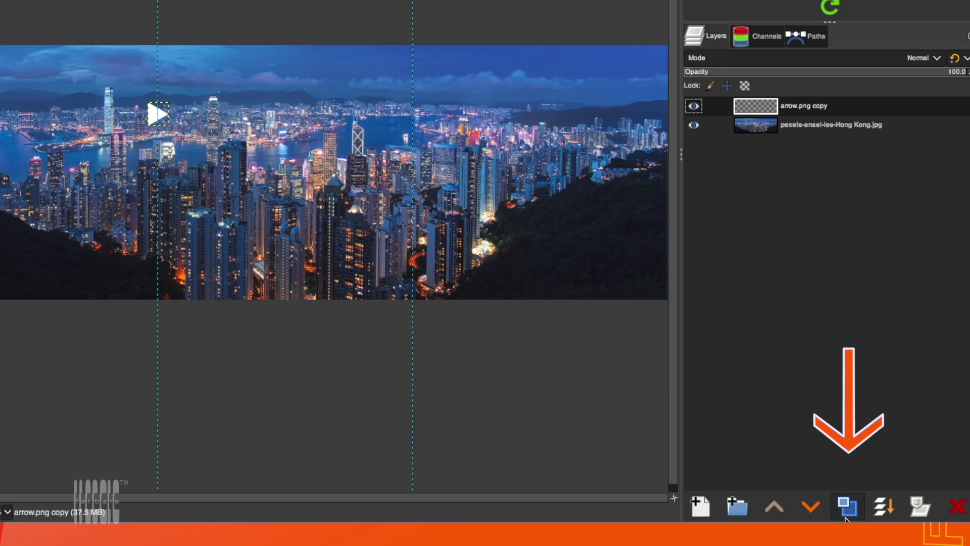
# Duplicate the arrow layer four times to make five stacked arrows.
pyautogui.click(847, 506)
pyautogui.click(847, 506)
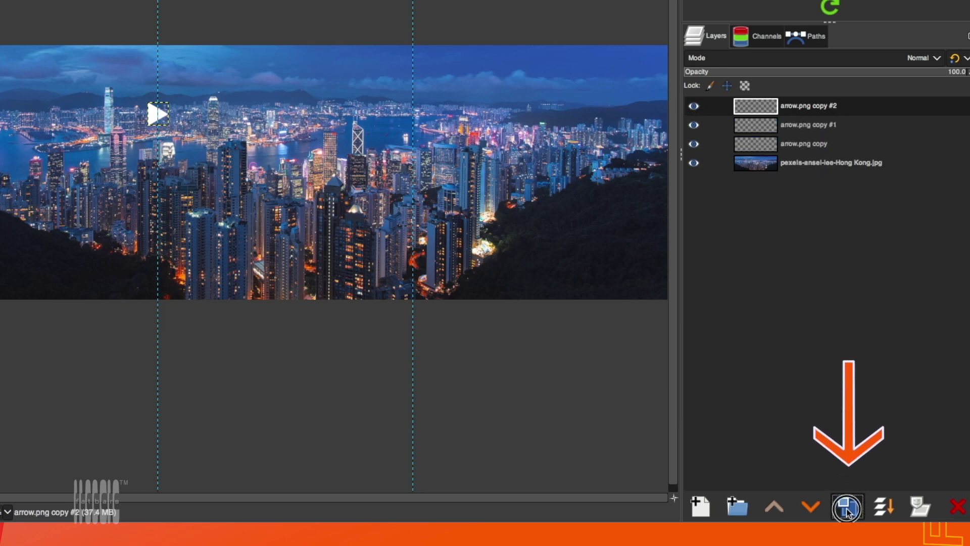
pyautogui.click(847, 507)
pyautogui.click(847, 508)
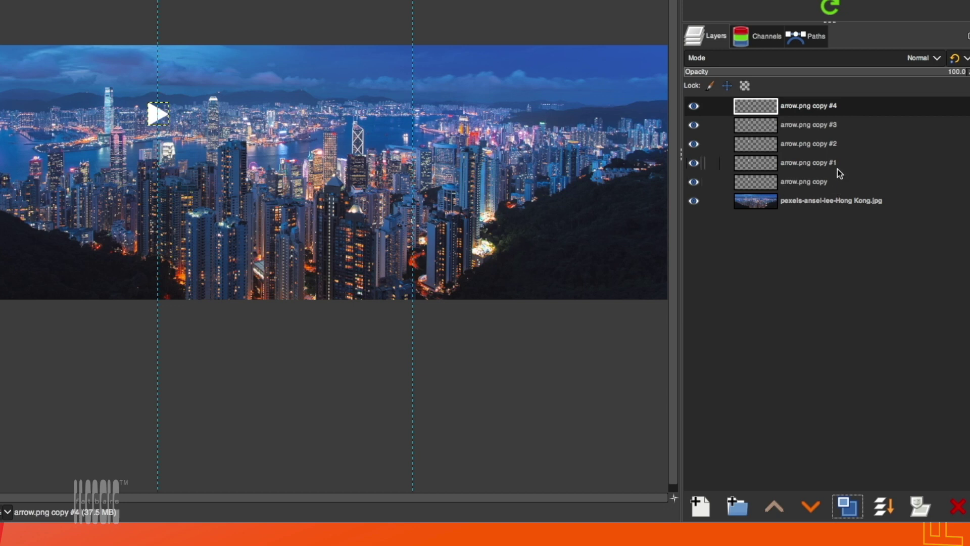
# With the Hong Kong photo layer active, draw a rectangular selection about 682 by 142 px and place it around the arrow.
pyautogui.click(759, 204)
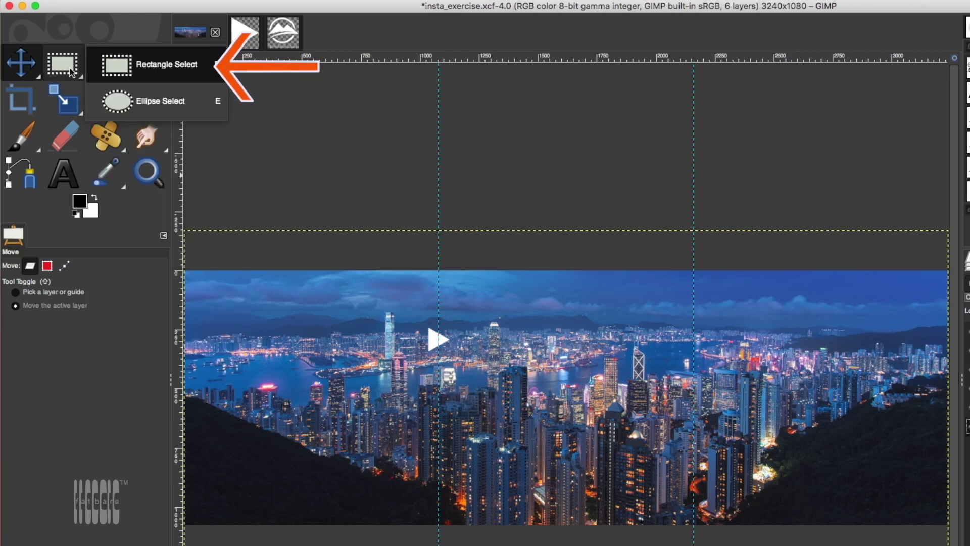
pyautogui.click(70, 67)
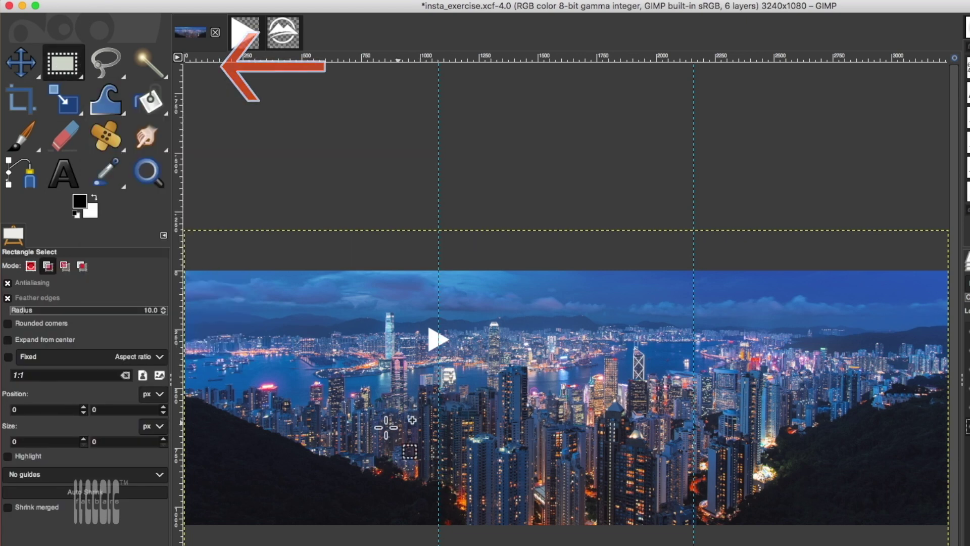
pyautogui.click(377, 403)
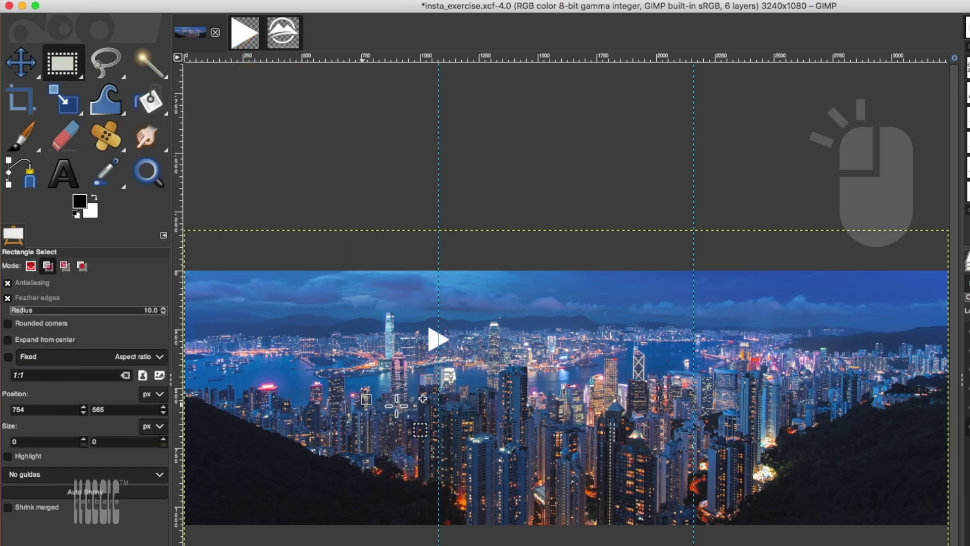
pyautogui.moveTo(378, 403); pyautogui.dragTo(522, 438)
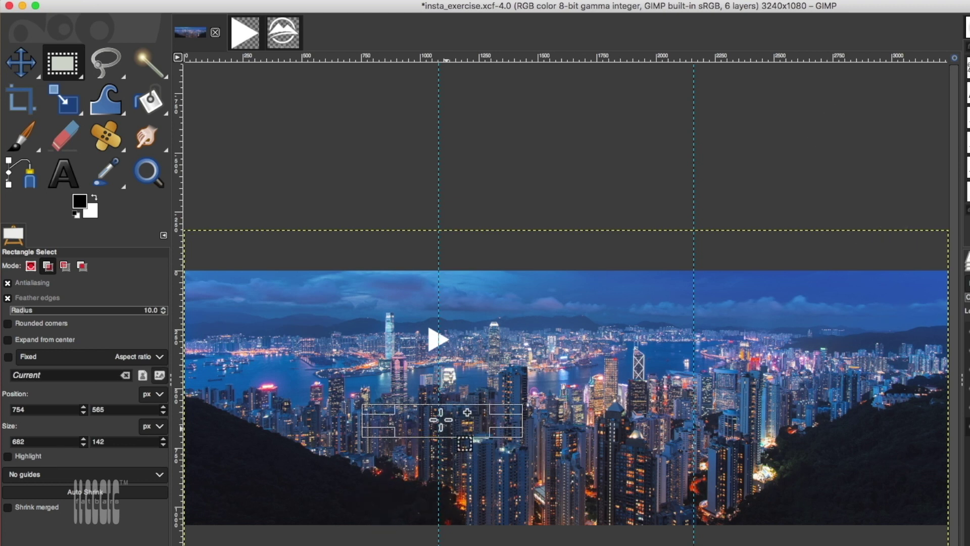
pyautogui.moveTo(468, 414); pyautogui.dragTo(471, 332)
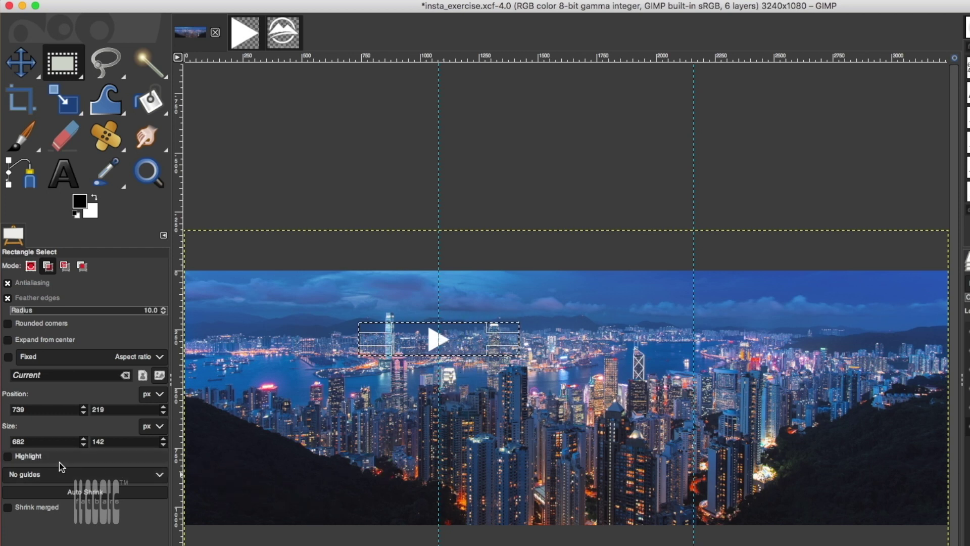
# Set the rectangular selection's width to 600 px and recentre it around the arrow on the first guide.
pyautogui.doubleClick(13, 441)
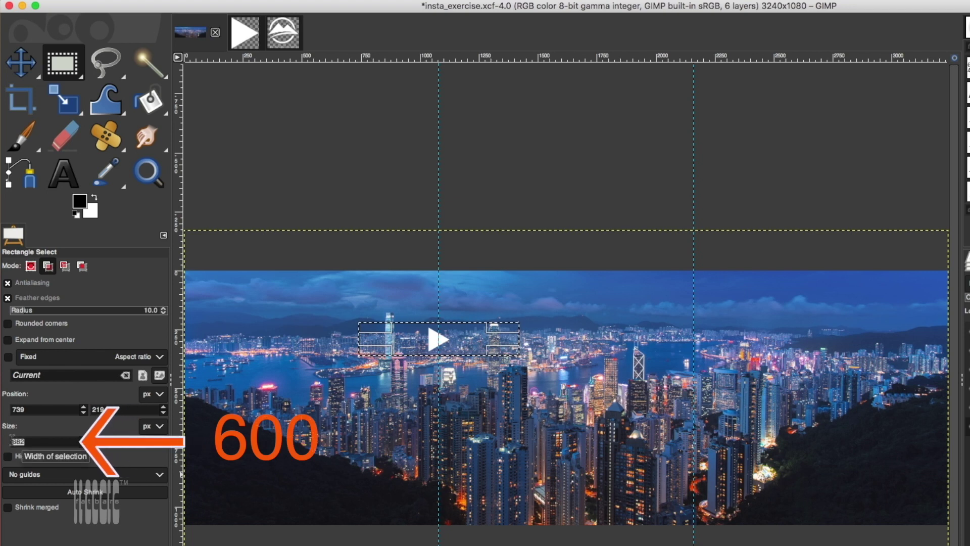
pyautogui.write('600')
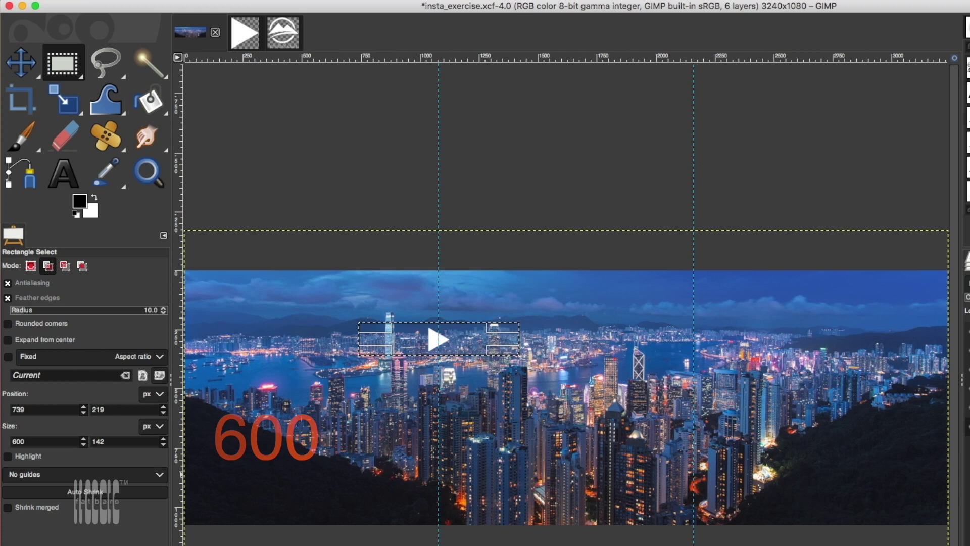
pyautogui.moveTo(404, 334); pyautogui.dragTo(413, 331)
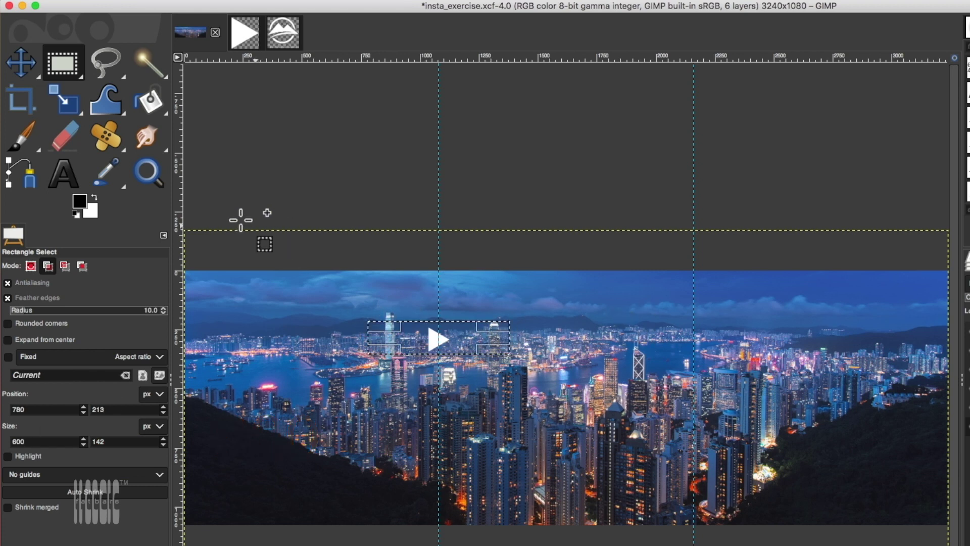
# Choose all five stacked arrow layers as the objects to align with the Alignment tool.
pyautogui.click(50, 89)
pyautogui.moveTo(23, 69)
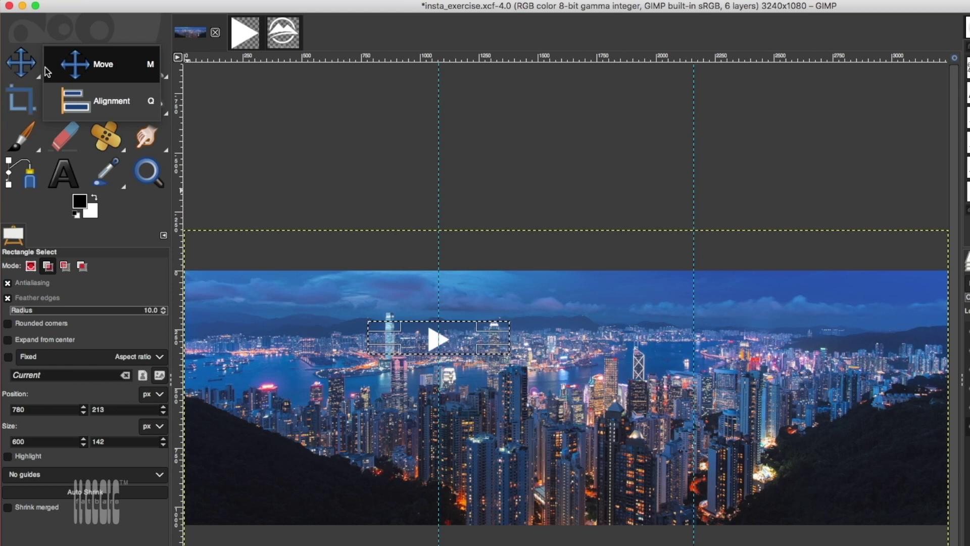
pyautogui.click(102, 103)
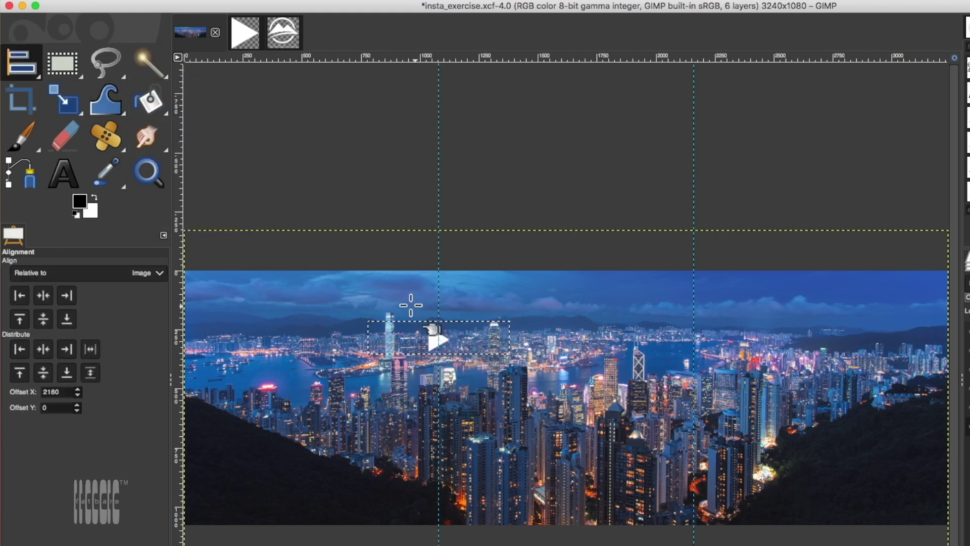
pyautogui.moveTo(415, 309); pyautogui.dragTo(462, 371)
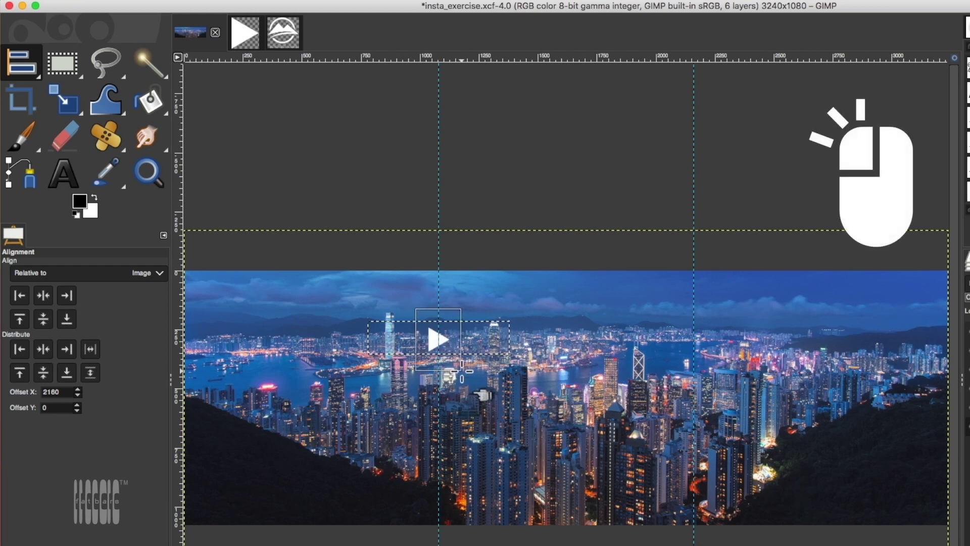
pyautogui.moveTo(461, 372); pyautogui.dragTo(462, 371)
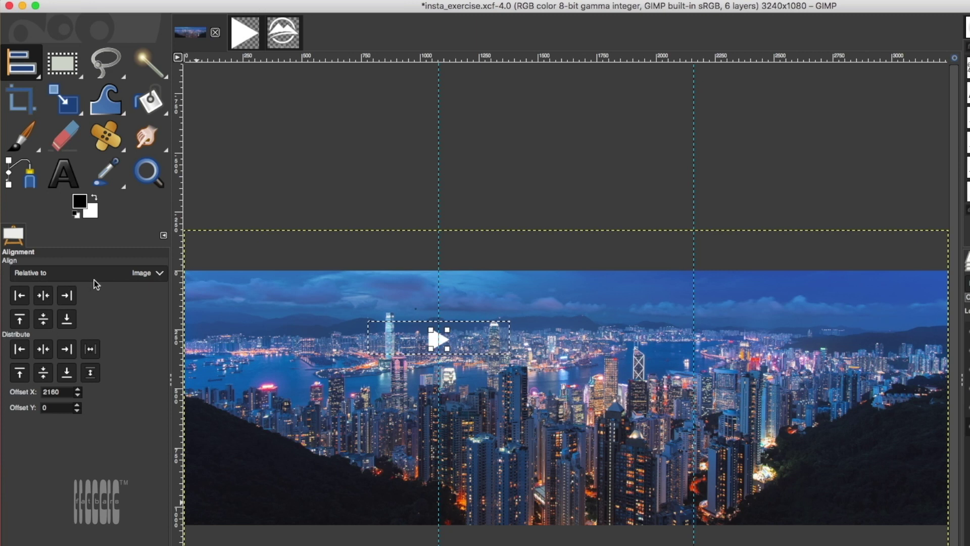
# Distribute the arrows evenly across the width of the selection, aligning relative to Selection with Offset X set to 0.
pyautogui.click(151, 274)
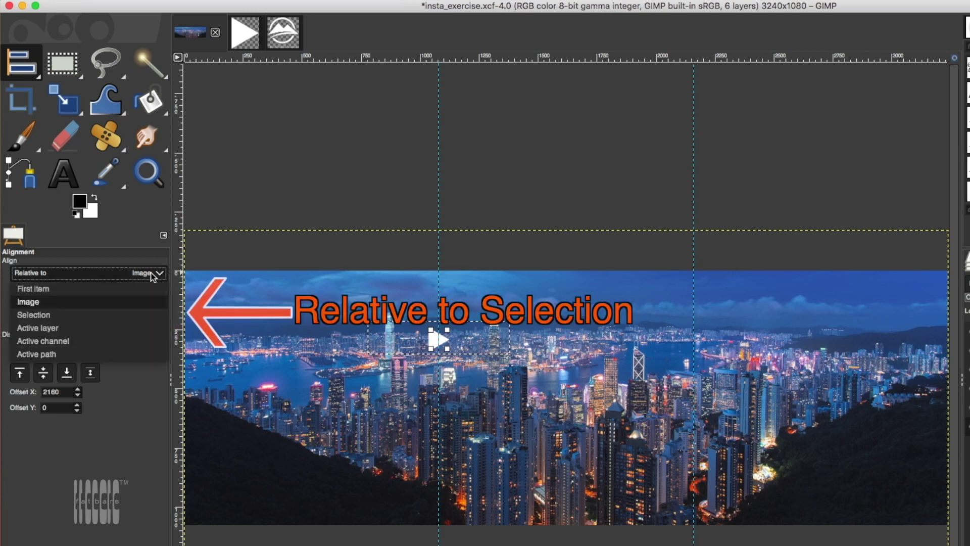
pyautogui.click(51, 319)
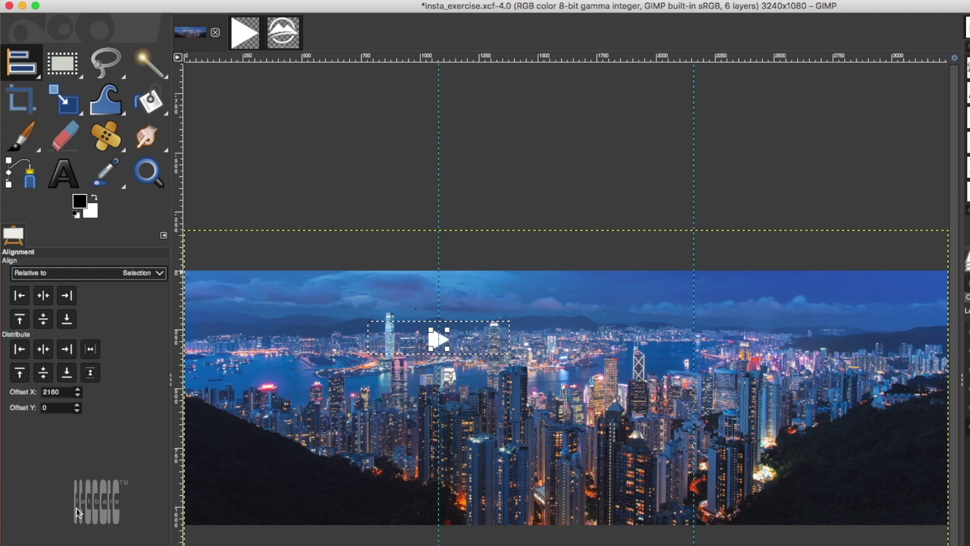
pyautogui.click(38, 398)
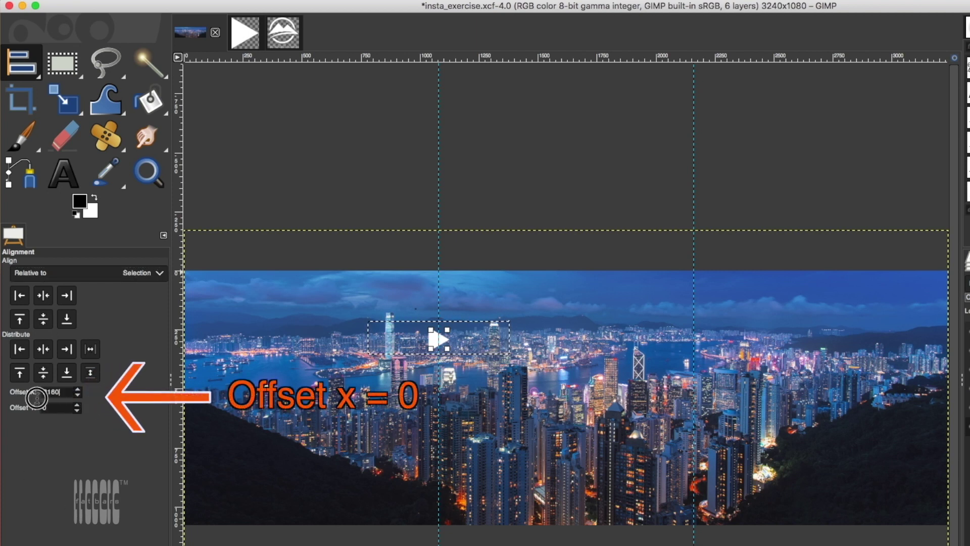
pyautogui.doubleClick(34, 395)
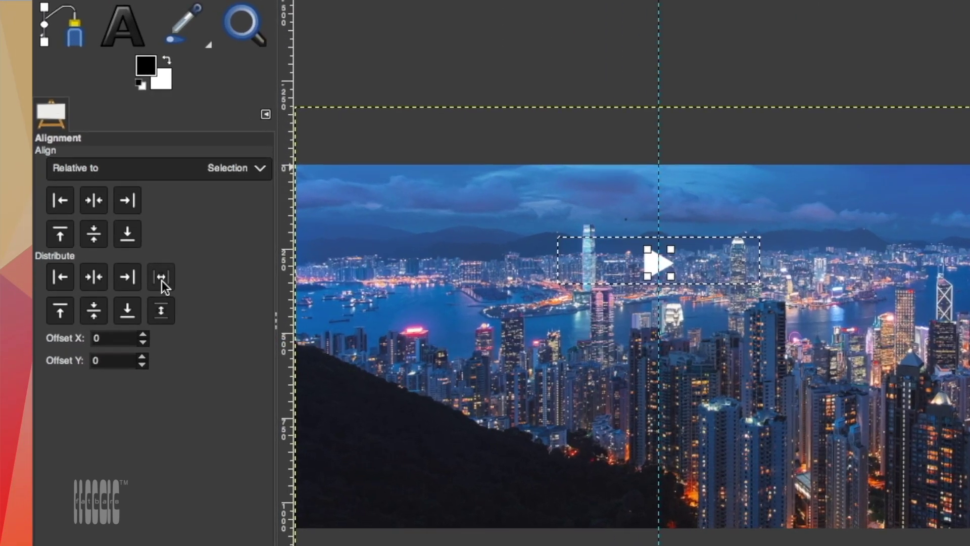
pyautogui.click(161, 280)
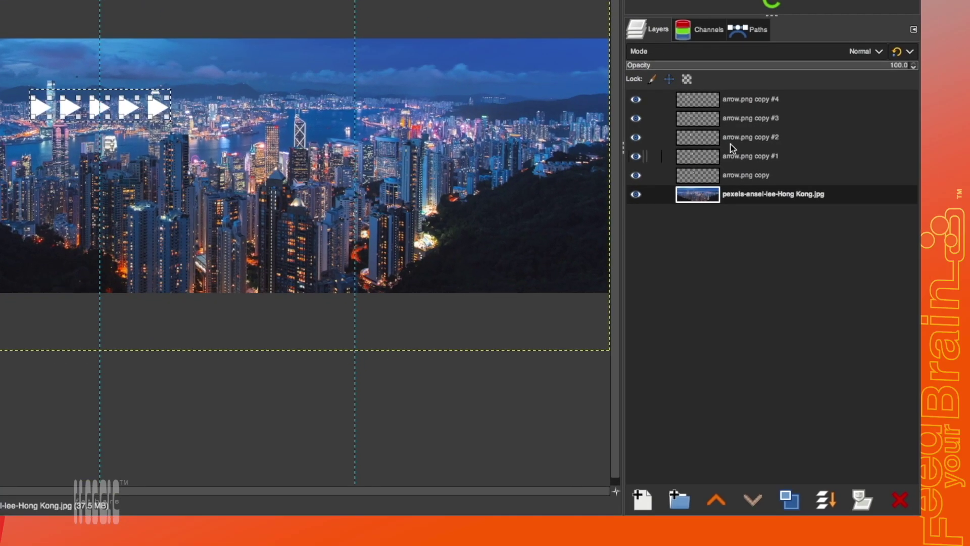
# Merge the four upper arrow layers down, one after another, into the arrow.png copy layer, keeping the Hong Kong photo separate.
pyautogui.click(779, 103)
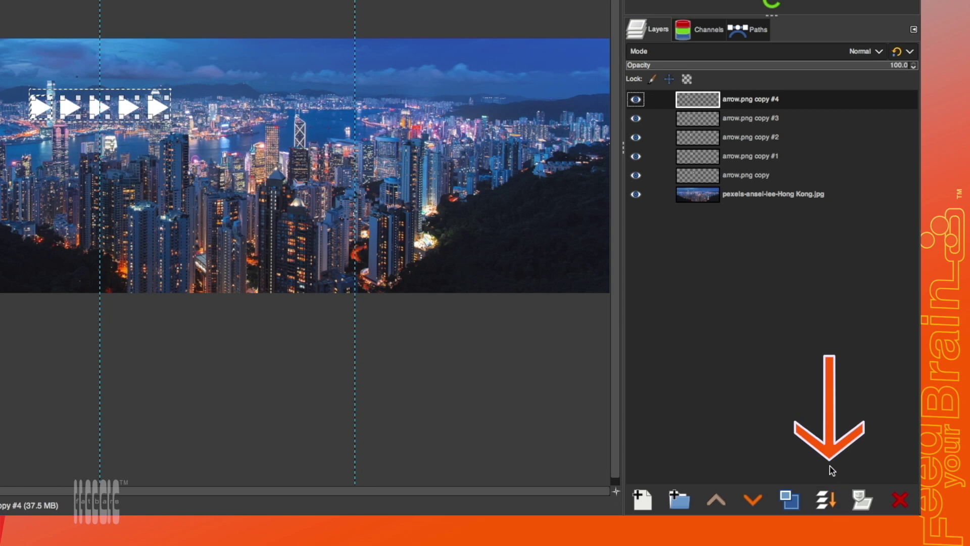
pyautogui.click(825, 500)
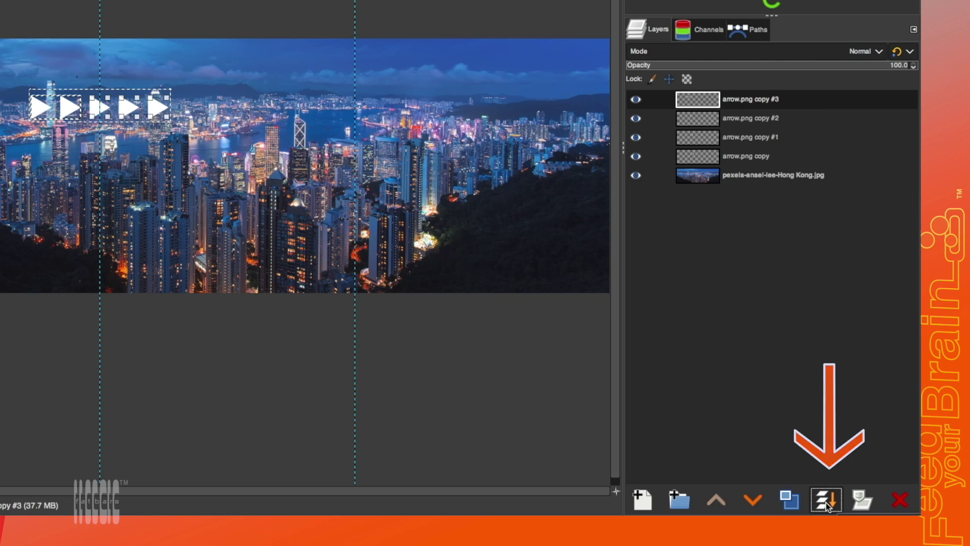
pyautogui.click(825, 500)
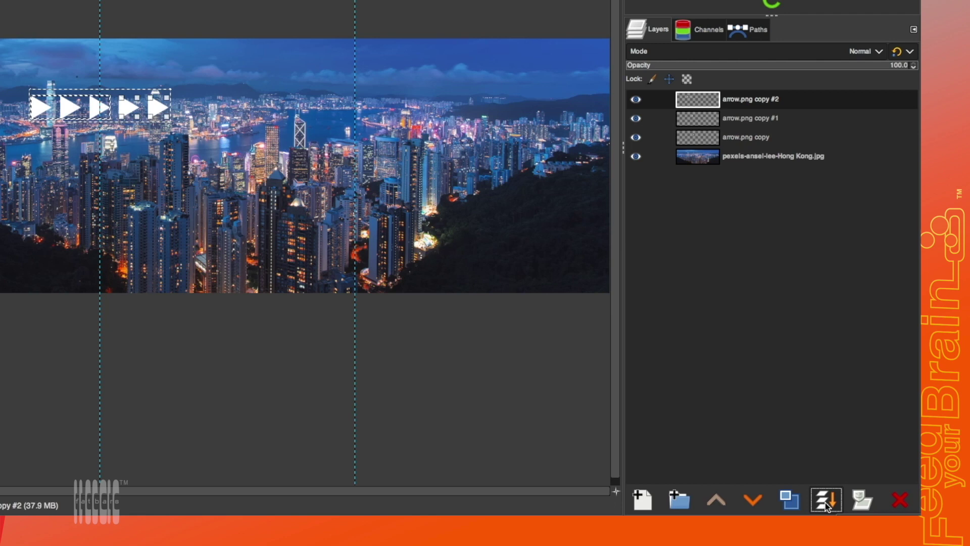
pyautogui.click(825, 501)
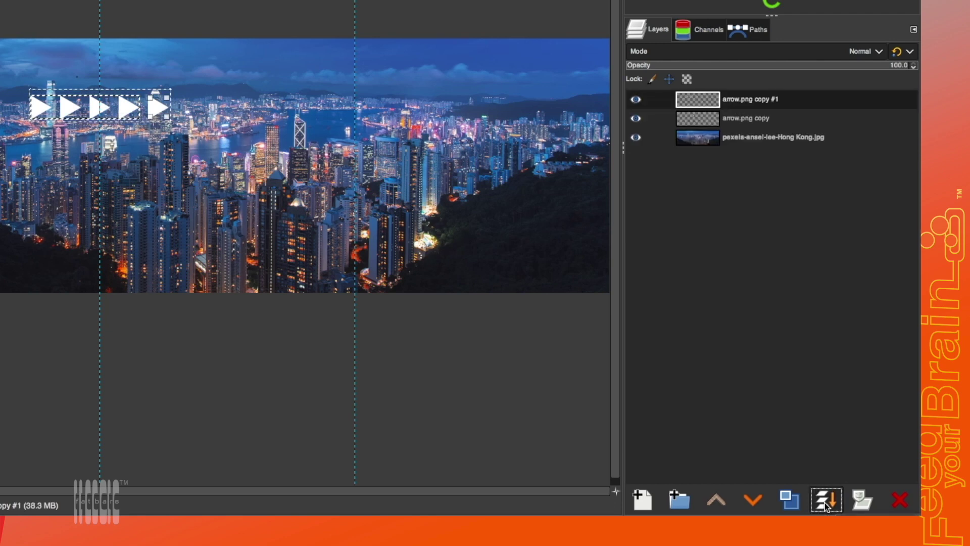
pyautogui.click(825, 501)
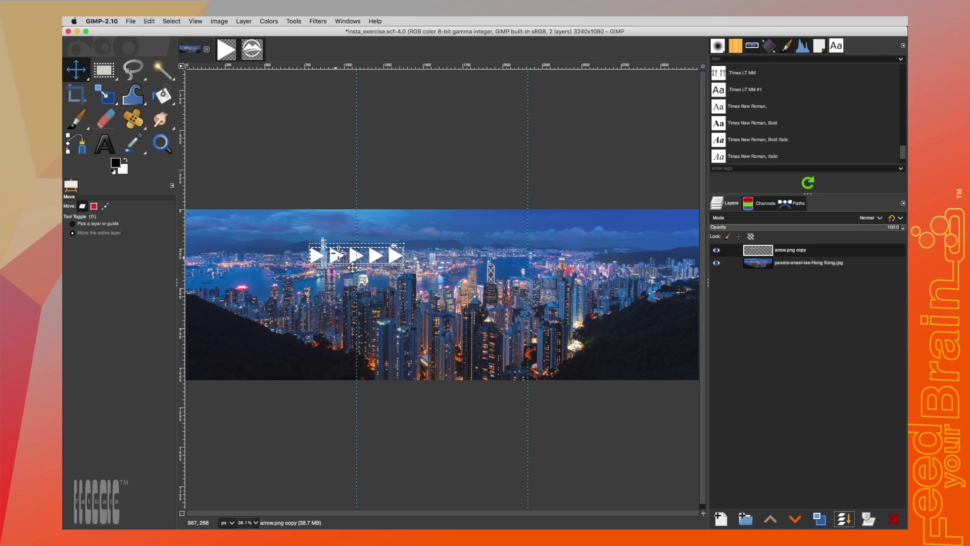
# Rename the merged layer as "arrow" and move the arrow row up towards the sky, centred across the first guide.
pyautogui.moveTo(98, 125); pyautogui.dragTo(99, 122)
pyautogui.moveTo(355, 264); pyautogui.dragTo(419, 271)
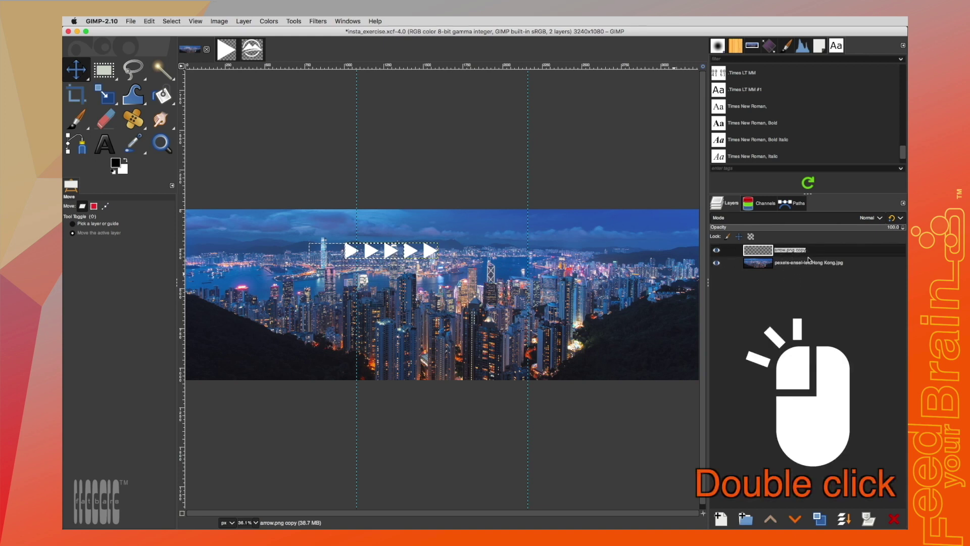
pyautogui.write('arrow')
pyautogui.press('Return')
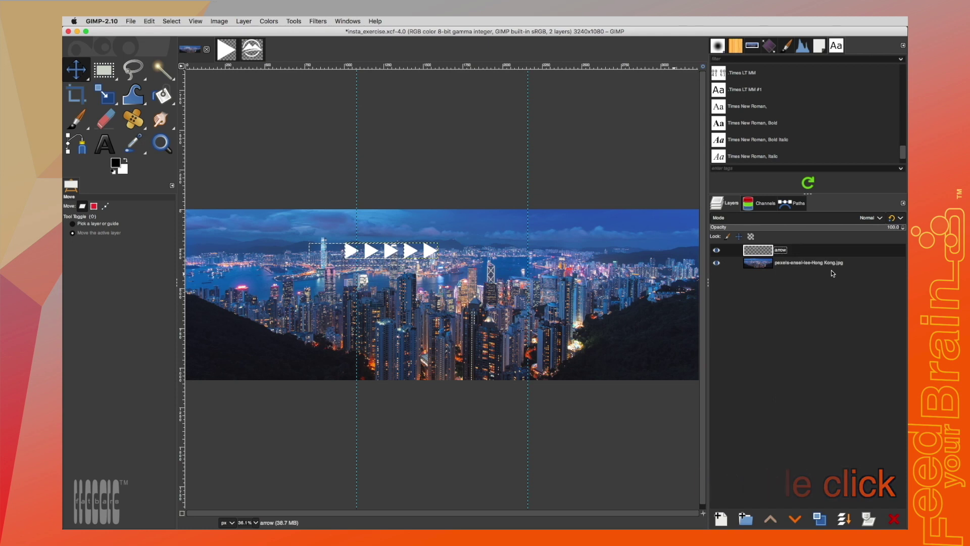
pyautogui.moveTo(404, 268); pyautogui.dragTo(372, 254)
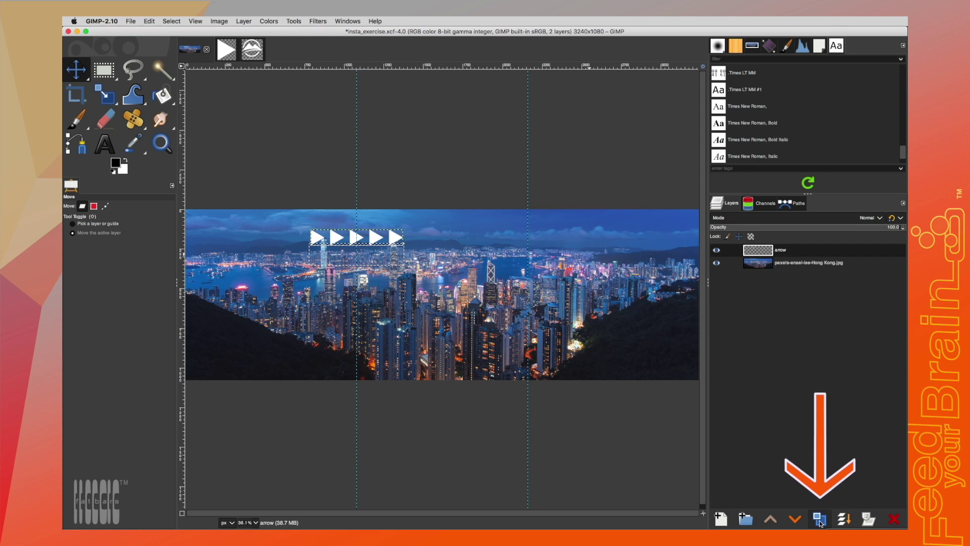
# Duplicate the arrow layer and move the copy over to centre it across the second guide, roughly level with the first row.
pyautogui.click(819, 519)
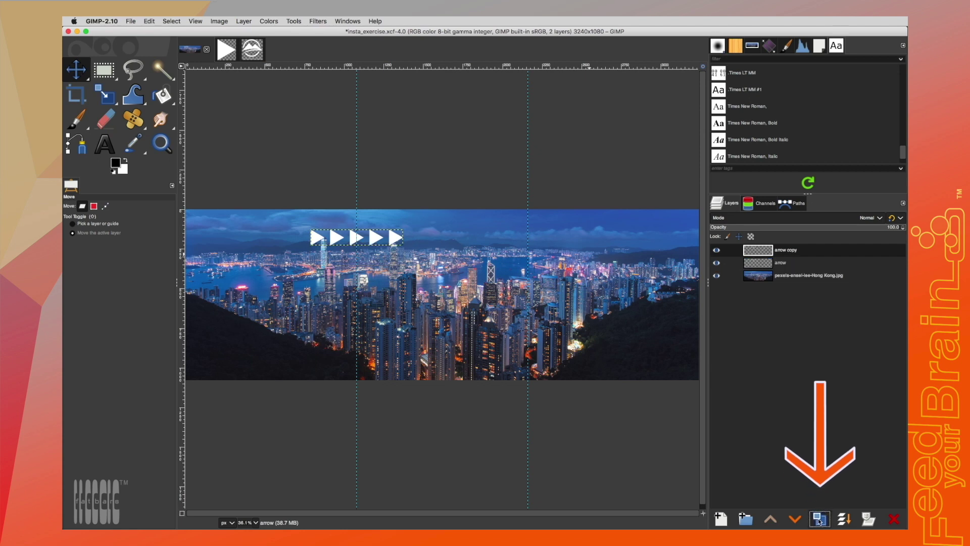
pyautogui.moveTo(377, 252); pyautogui.dragTo(544, 252)
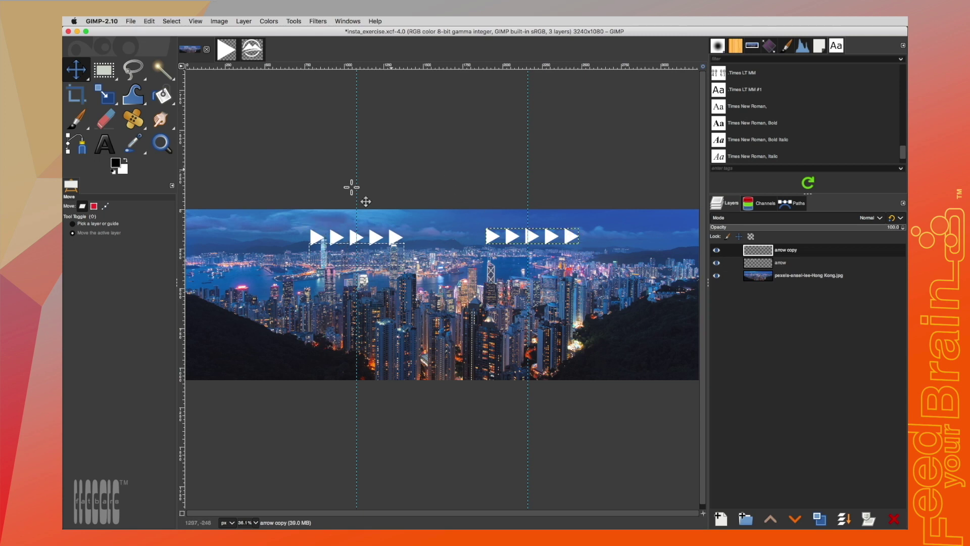
pyautogui.moveTo(524, 252); pyautogui.dragTo(520, 252)
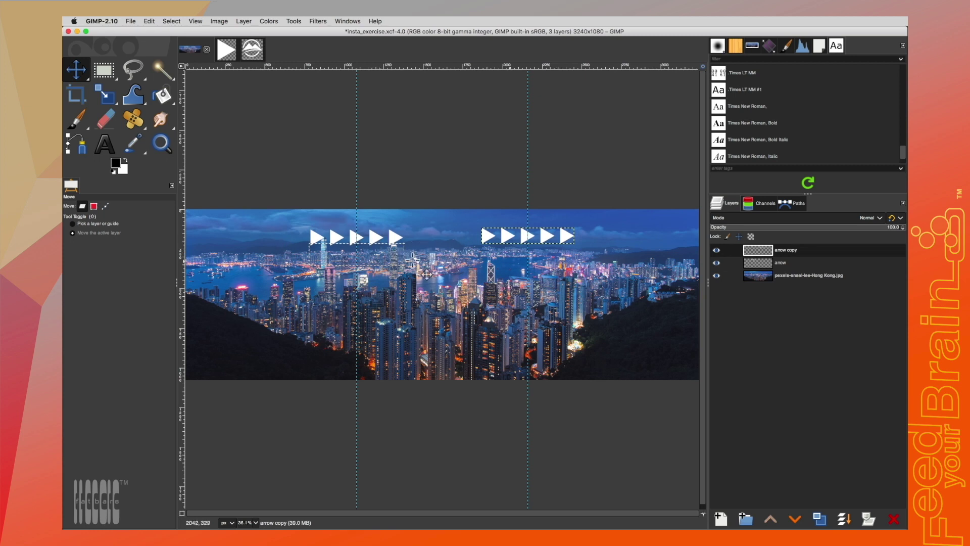